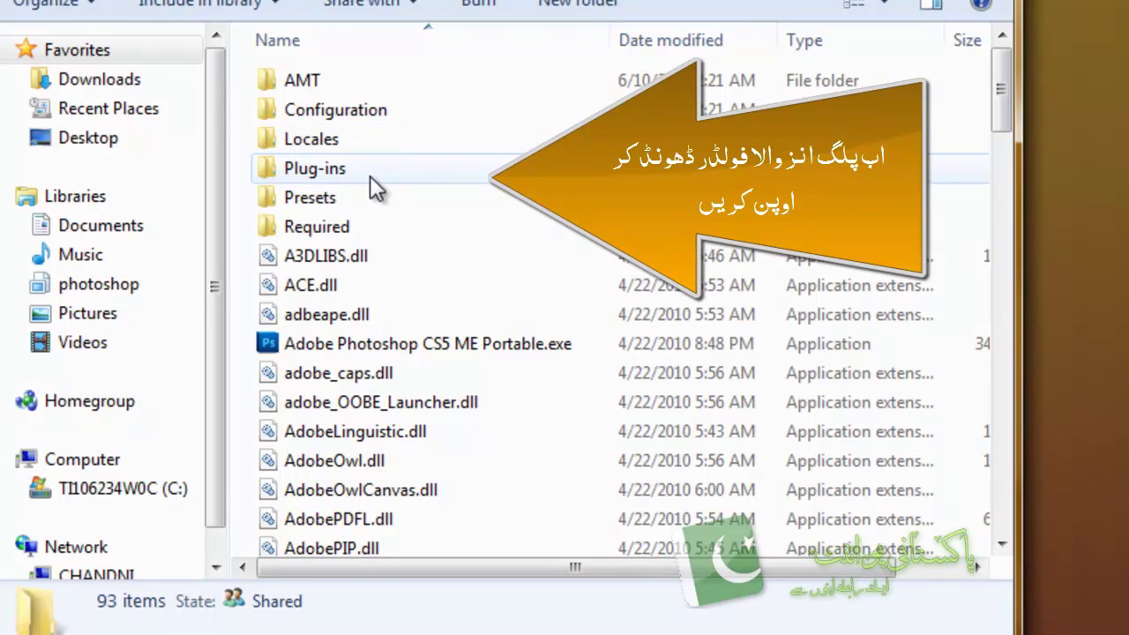
Move Fractalius.8bf from the desktop into the Plug-ins folder of Adobe Photoshop CS5 ME Portable
left_click(346, 174)
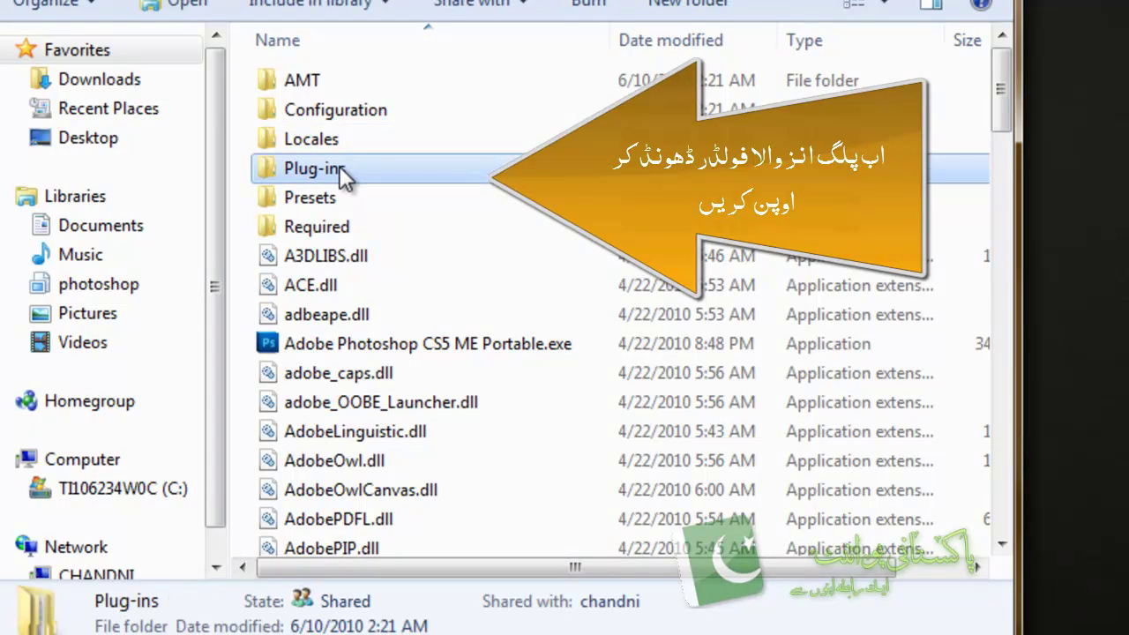
double_click(343, 173)
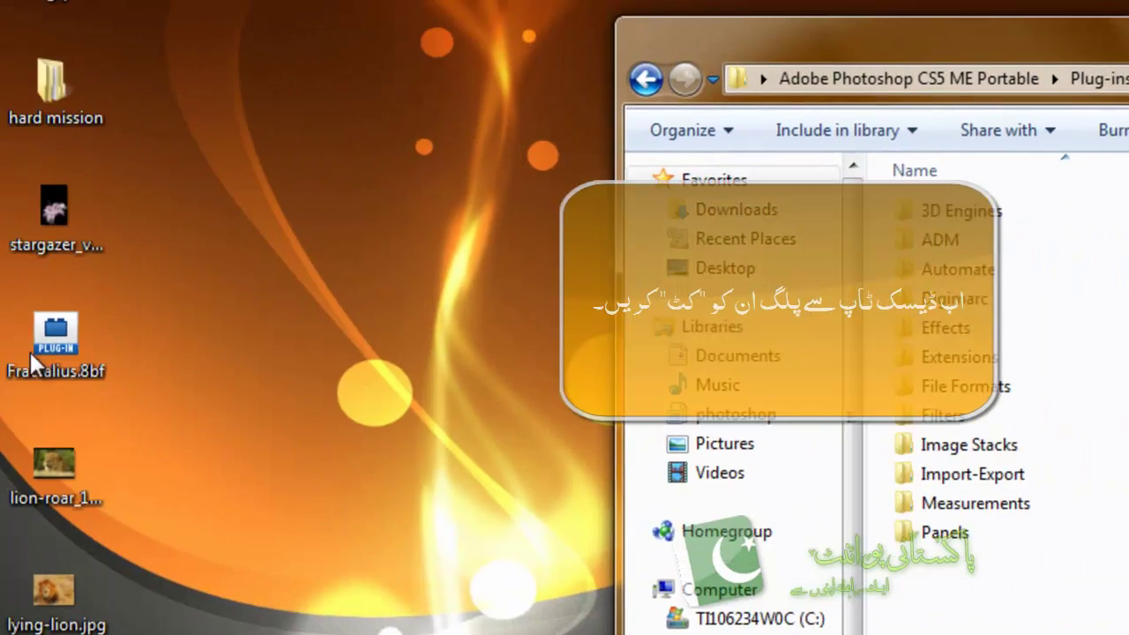
left_click(35, 358)
right_click(129, 359)
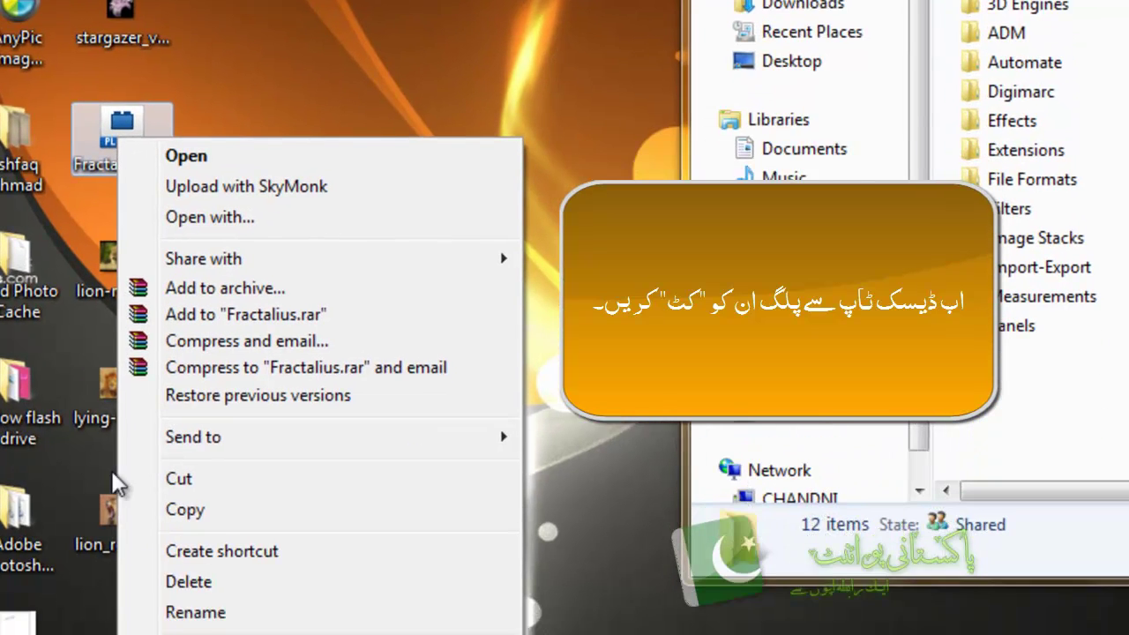
left_click(177, 459)
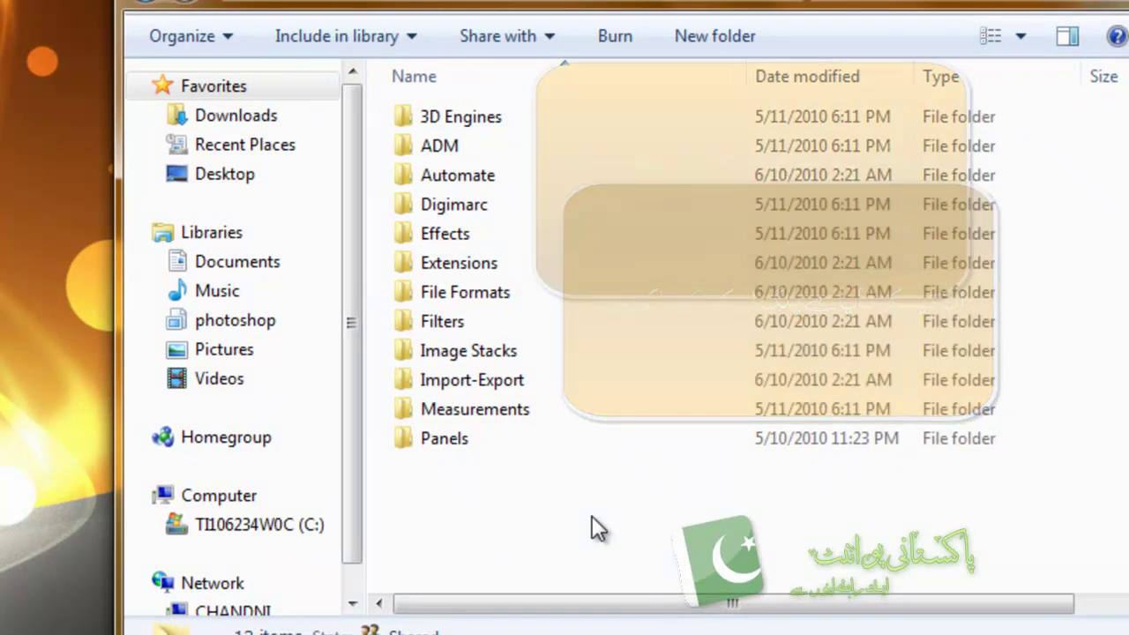
right_click(594, 511)
key("p")
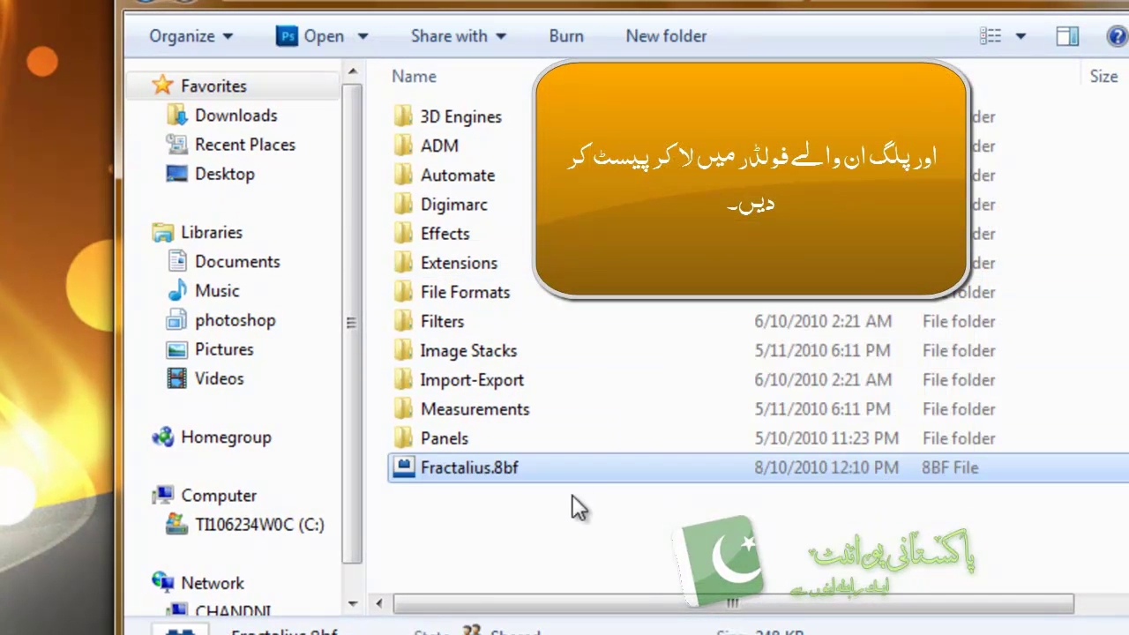
left_click(565, 507)
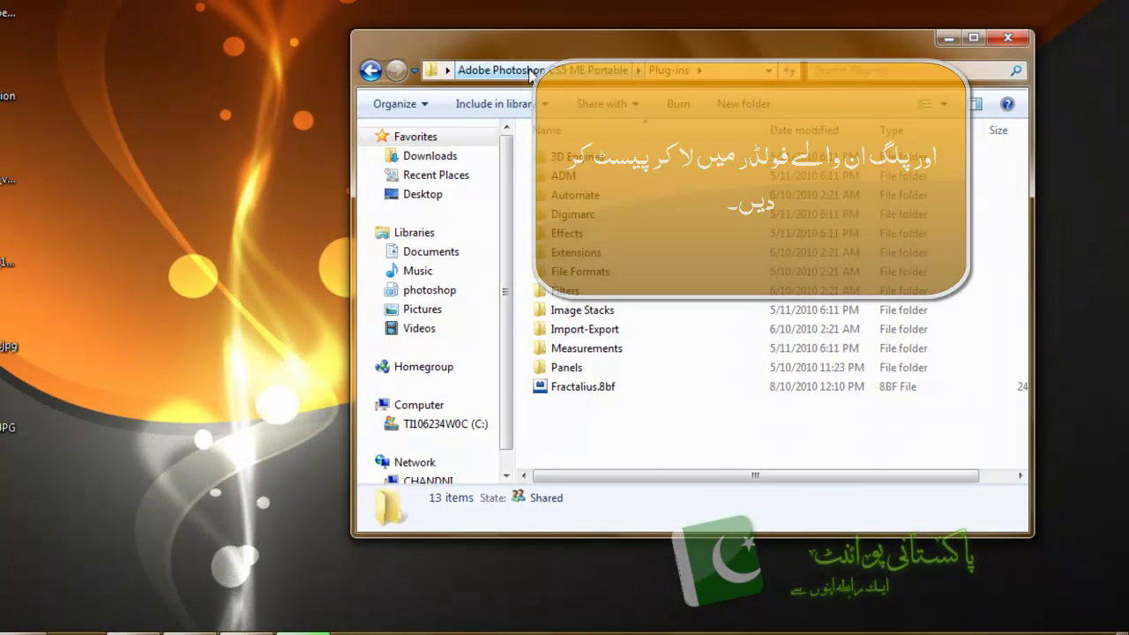
Start Photoshop CS5 from its portable program folder and check that its filters include the Redfield group
right_click(28, 633)
left_click(50, 606)
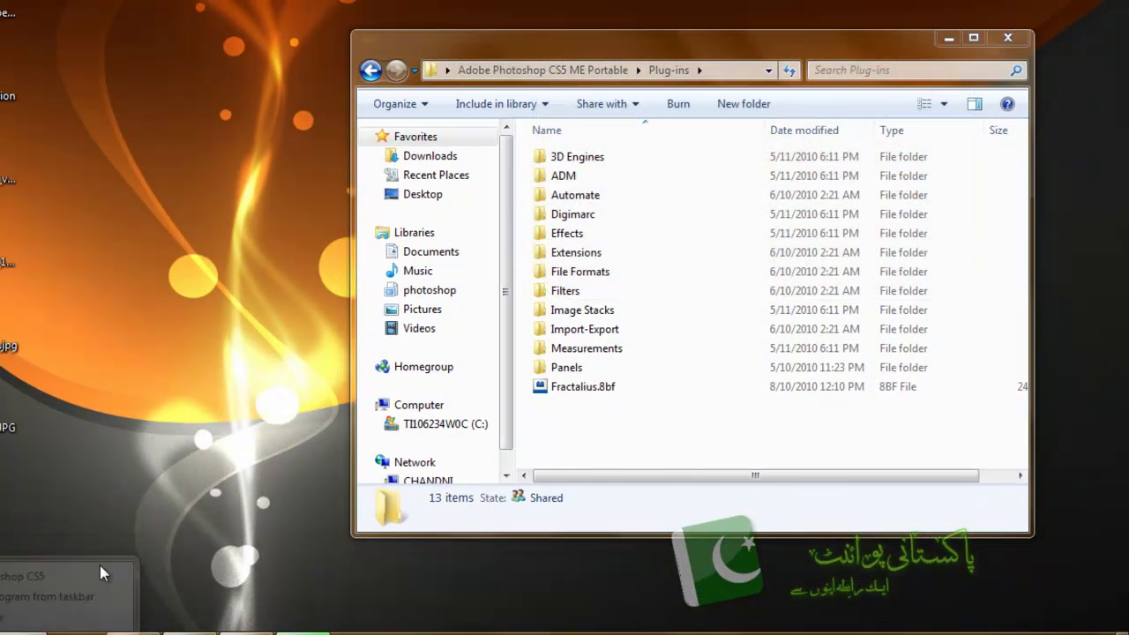
left_click(573, 71)
double_click(617, 329)
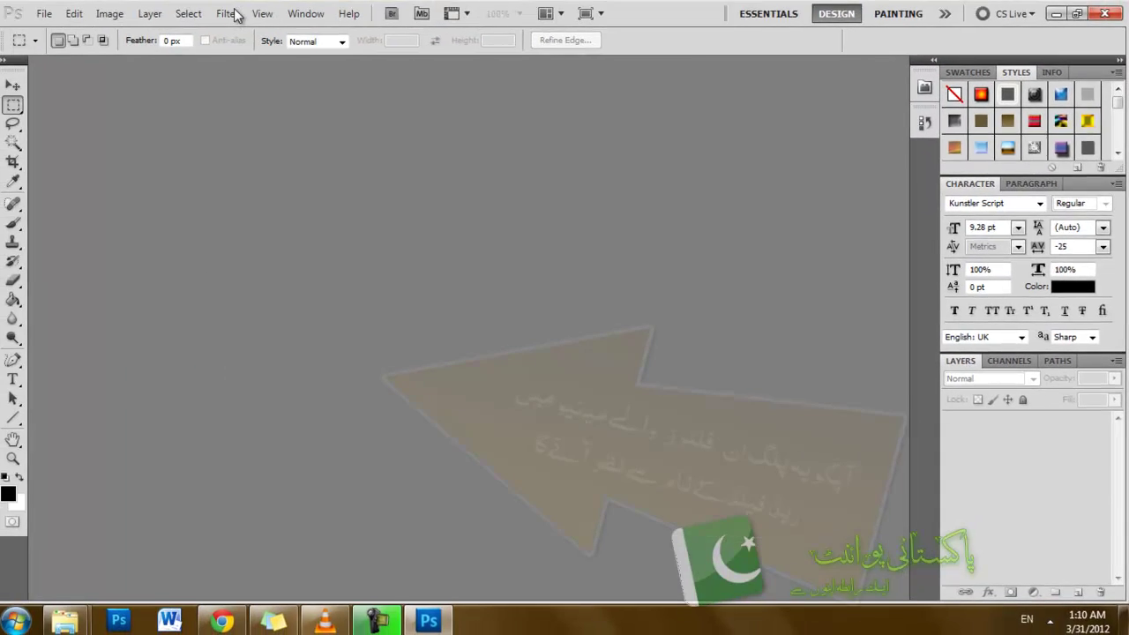
left_click(233, 15)
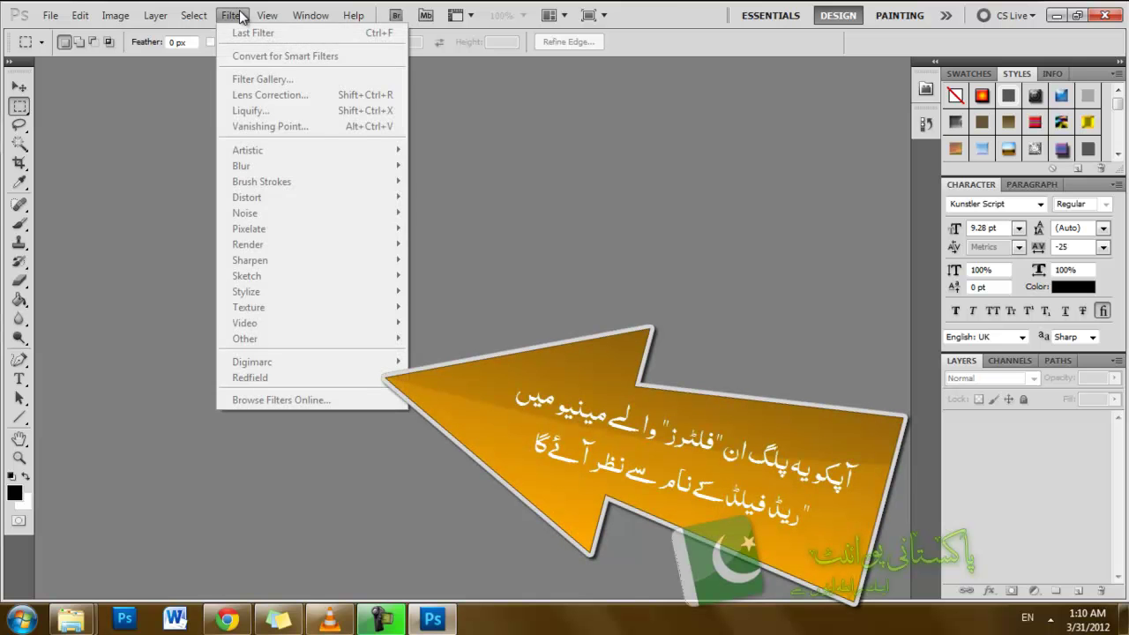
key("Escape")
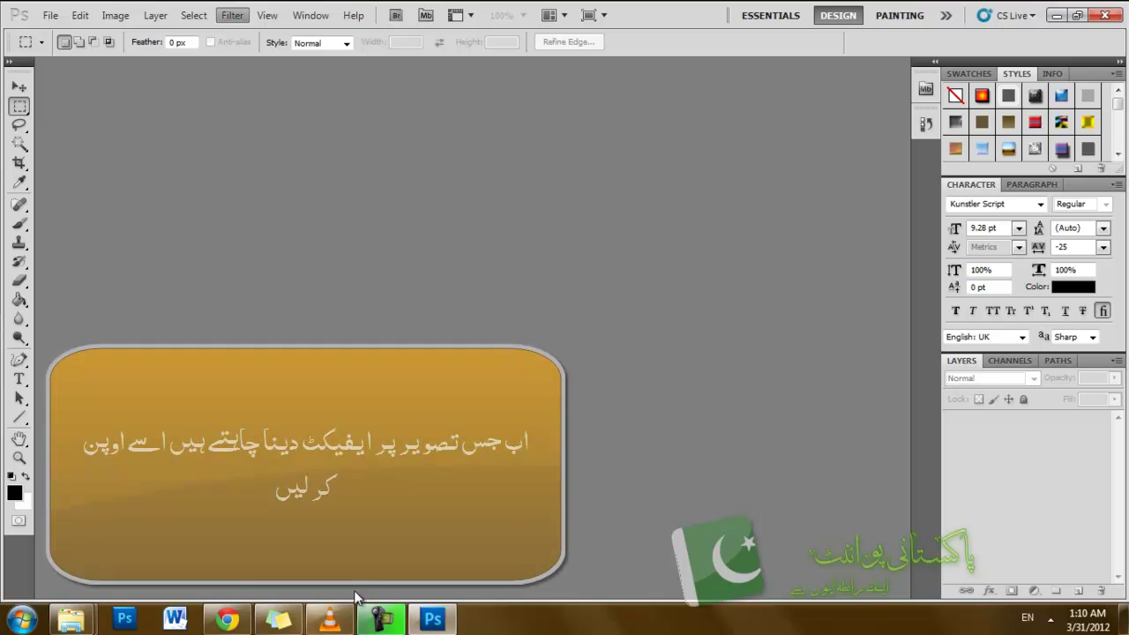
Open the image lion_roar.JPG from the Desktop
left_click(50, 16)
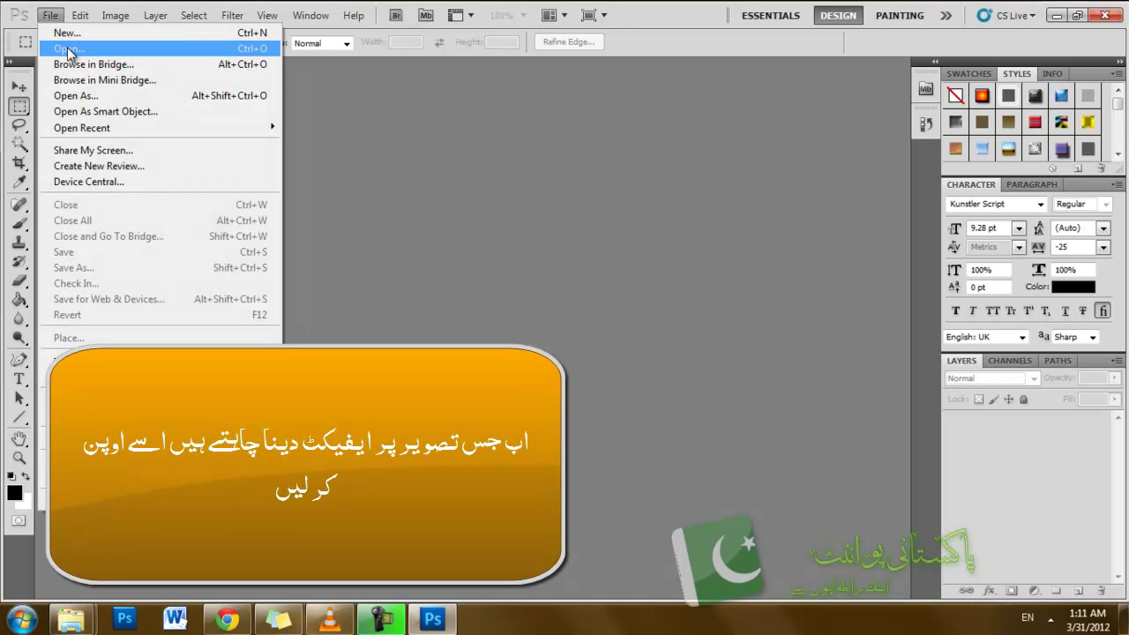
left_click(67, 46)
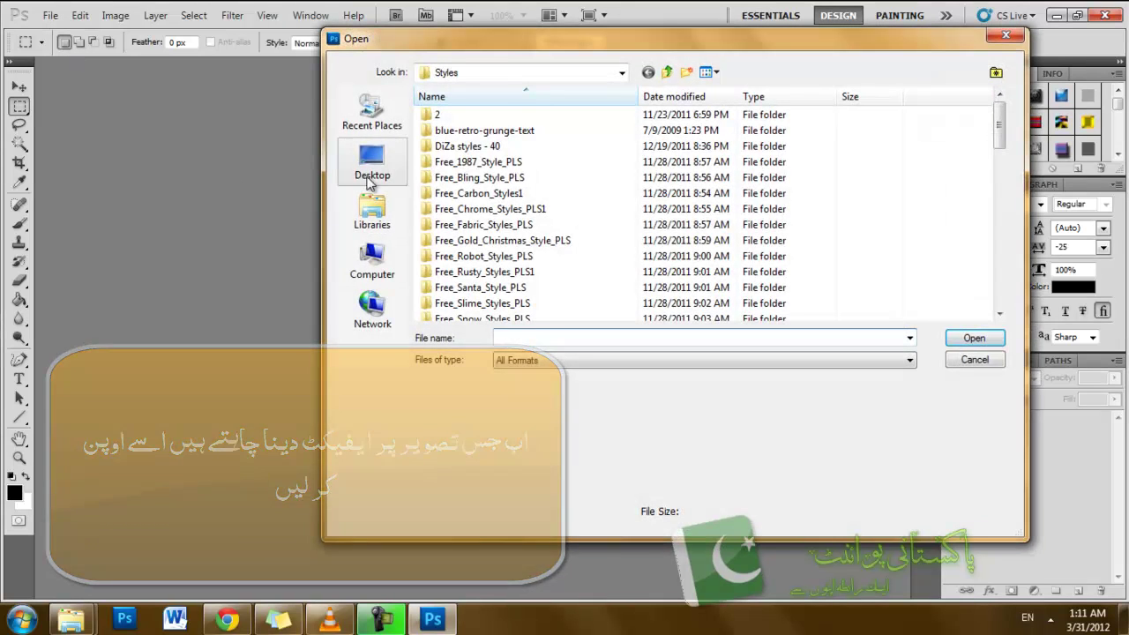
left_click(357, 163)
left_click_drag(1001, 163, 999, 280)
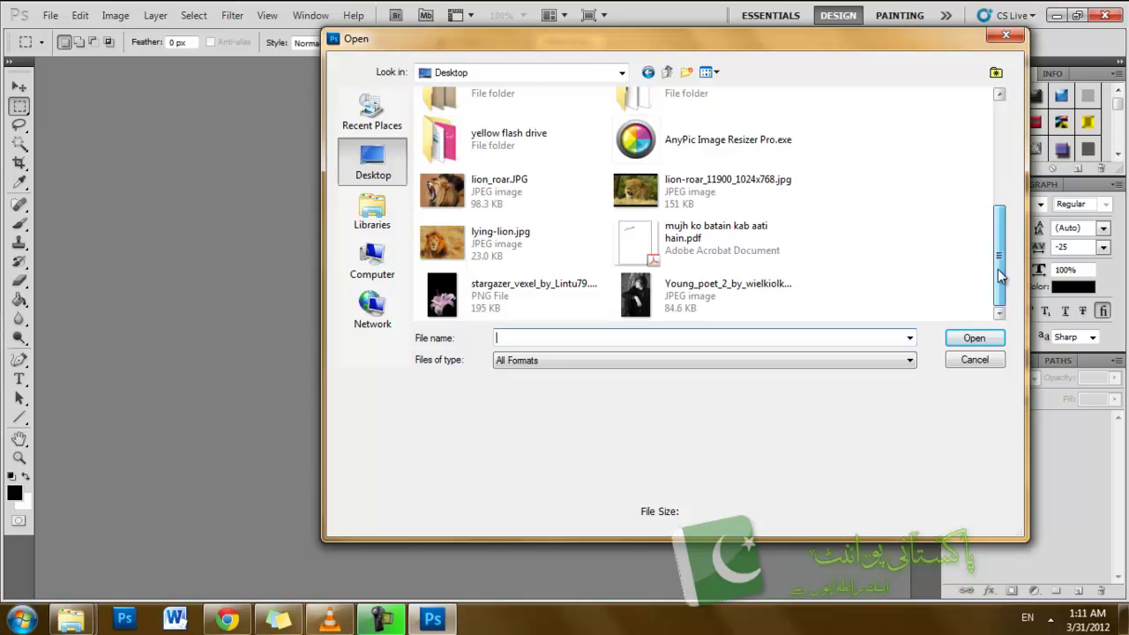
left_click(485, 205)
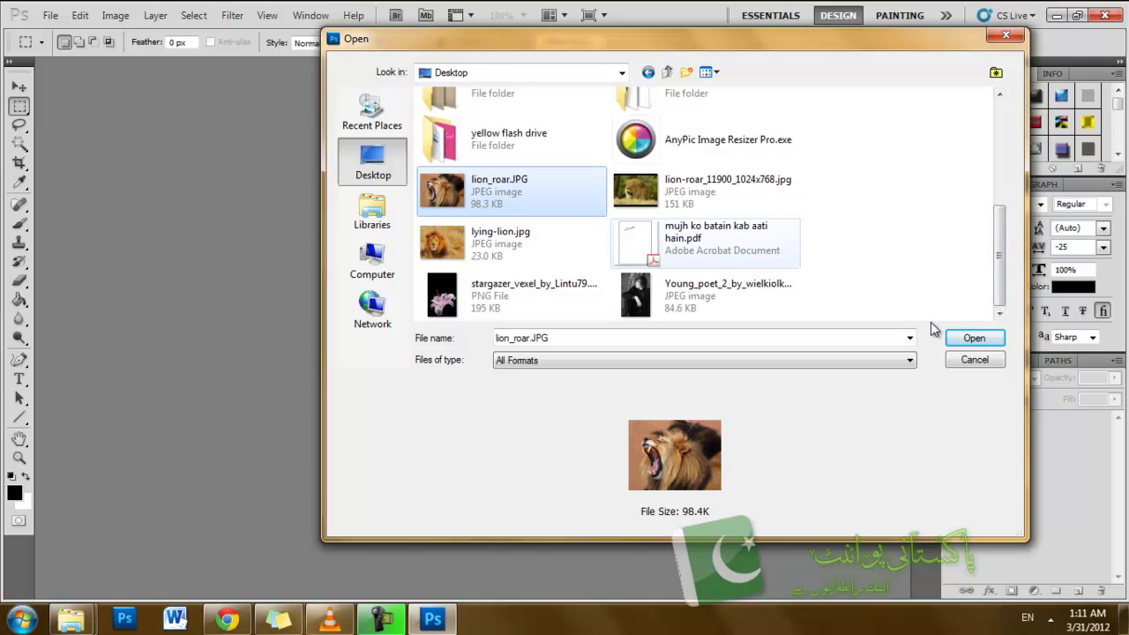
left_click(962, 338)
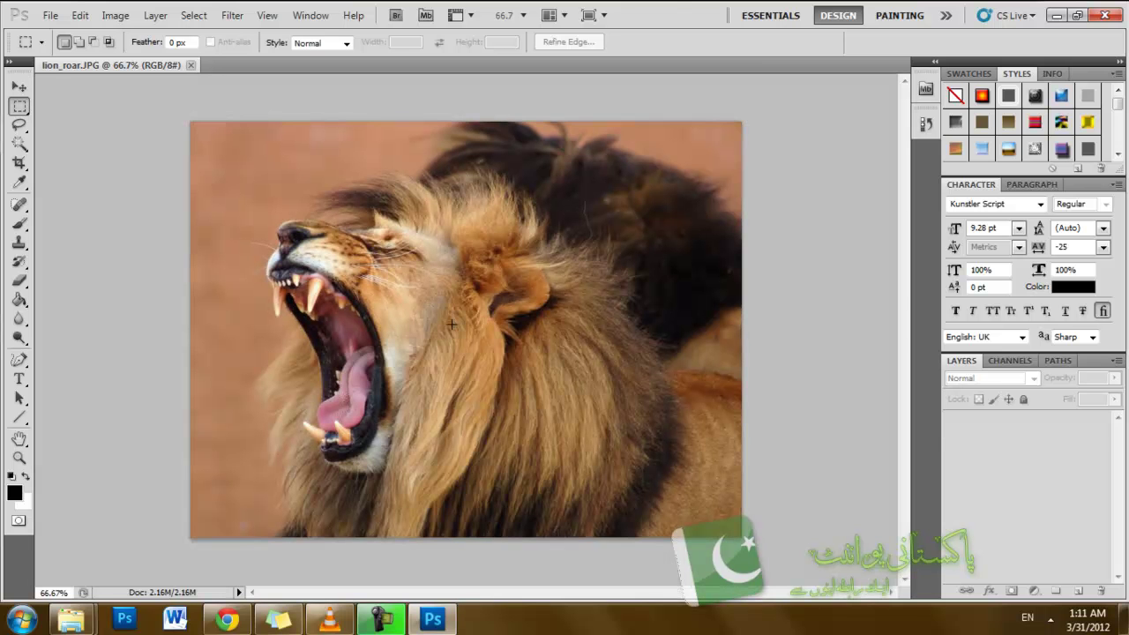
Collapse the expanded panels to icons and set the image zoom to 100%
left_click(1120, 61)
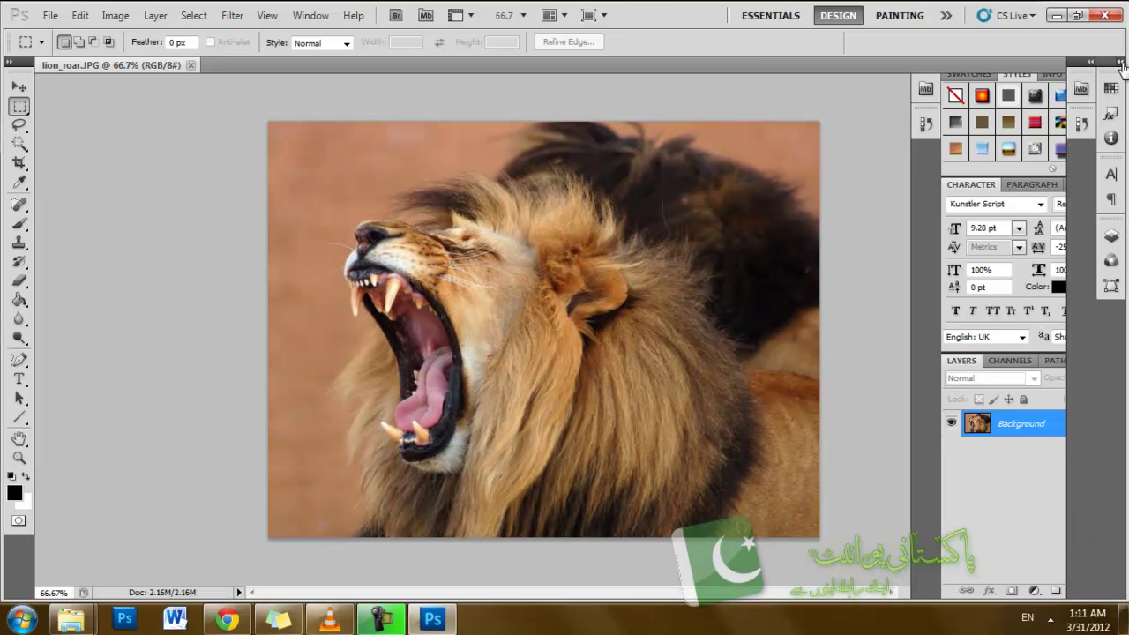
left_click(523, 15)
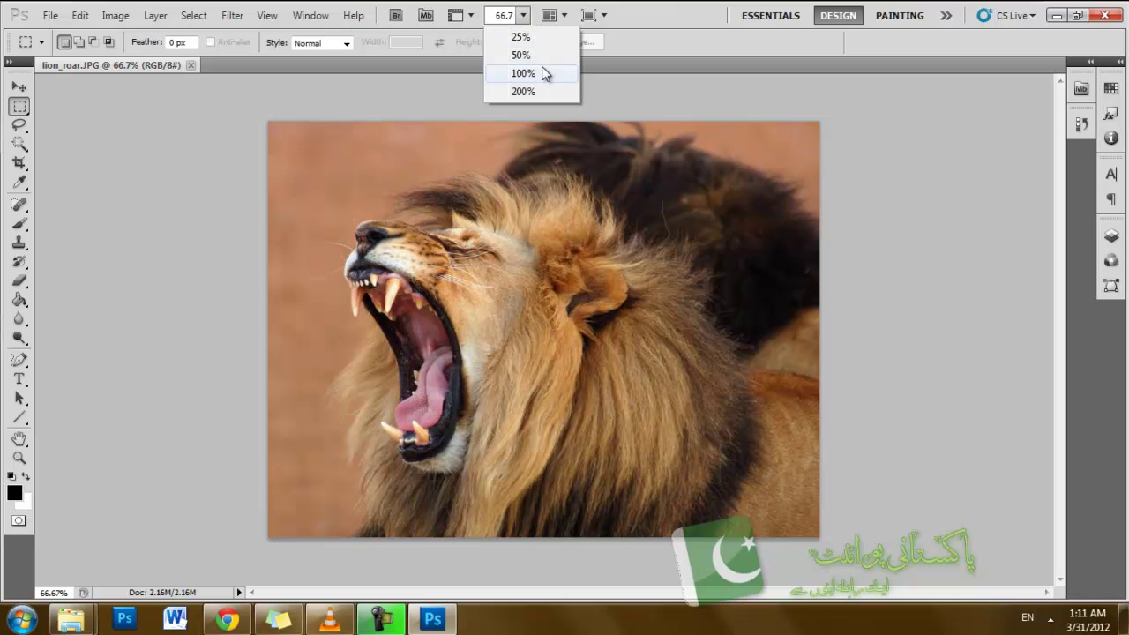
left_click(541, 71)
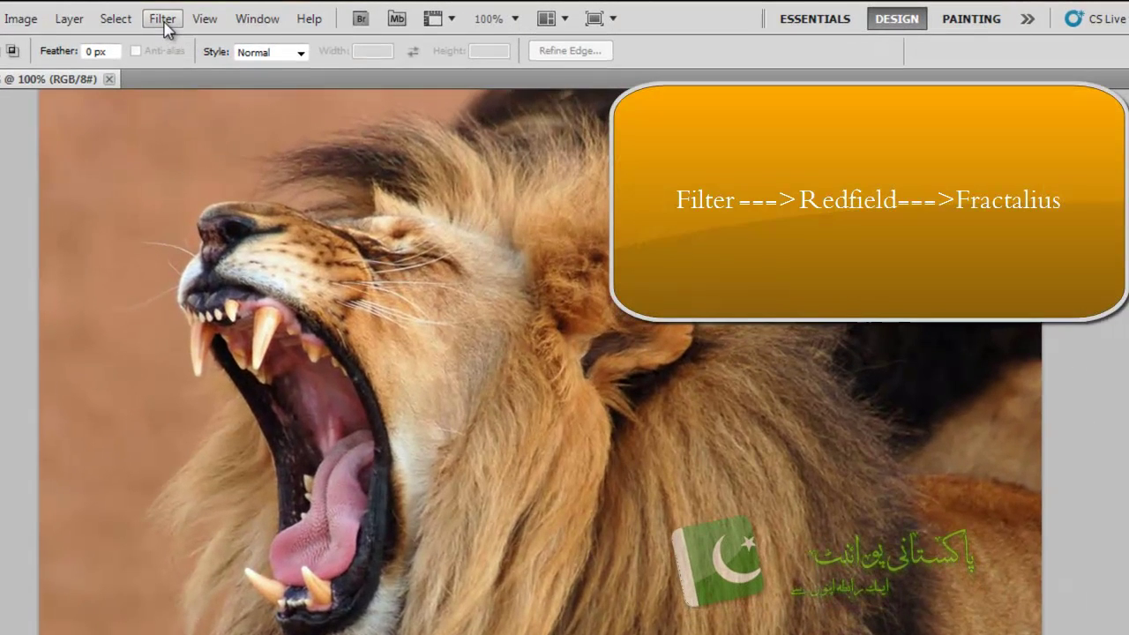
Open the Redfield Fractalius filter on the lion image
left_click(234, 17)
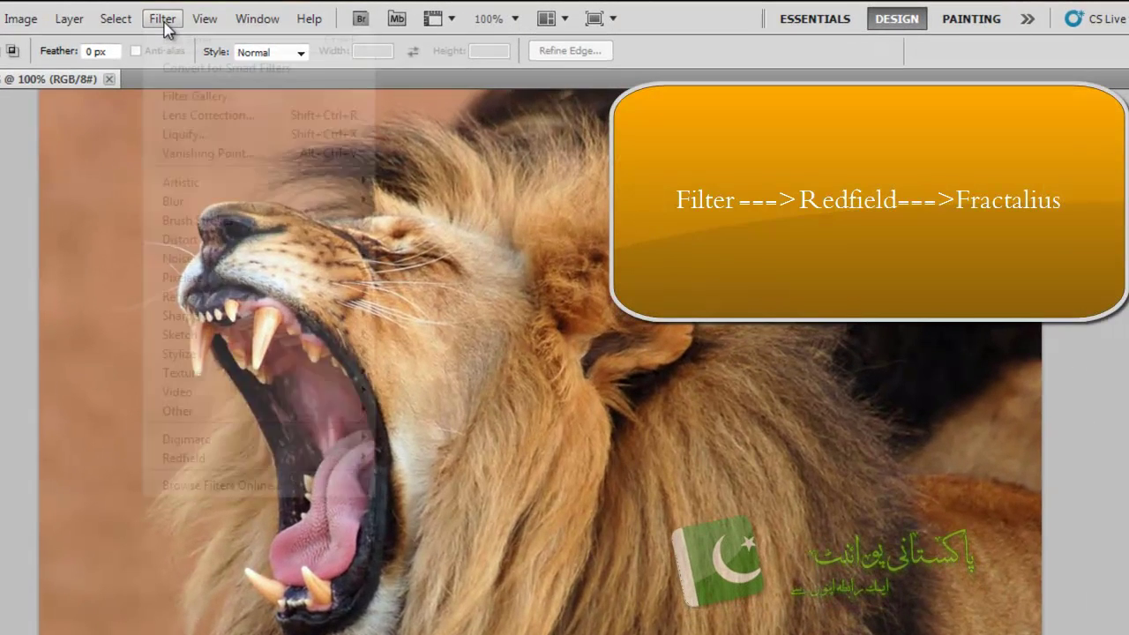
mouse_move(193, 467)
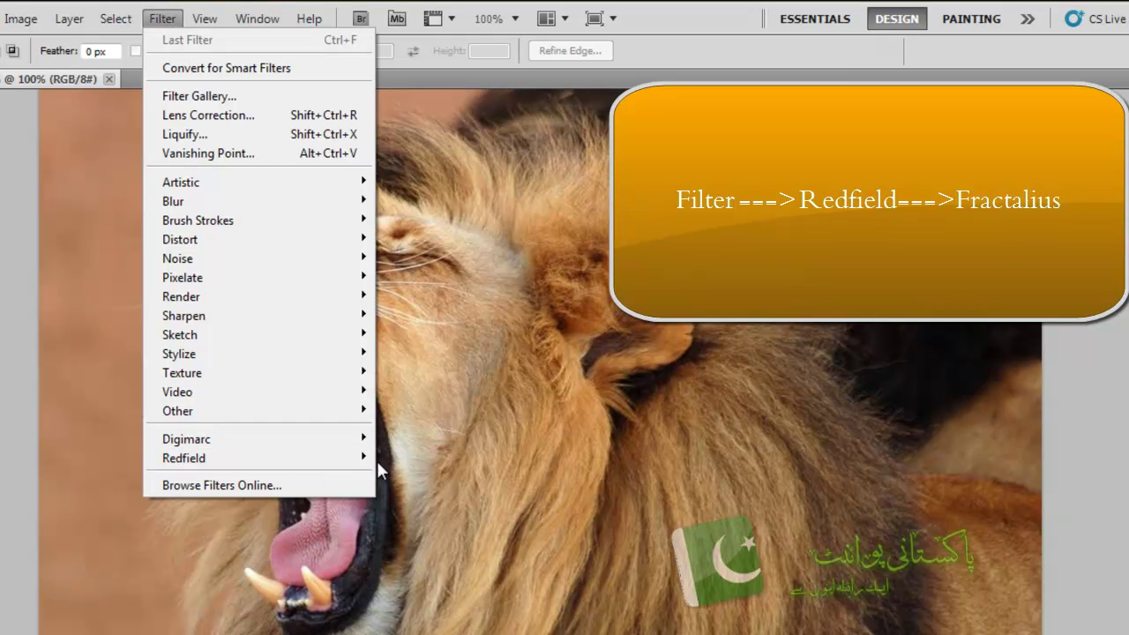
left_click(379, 458)
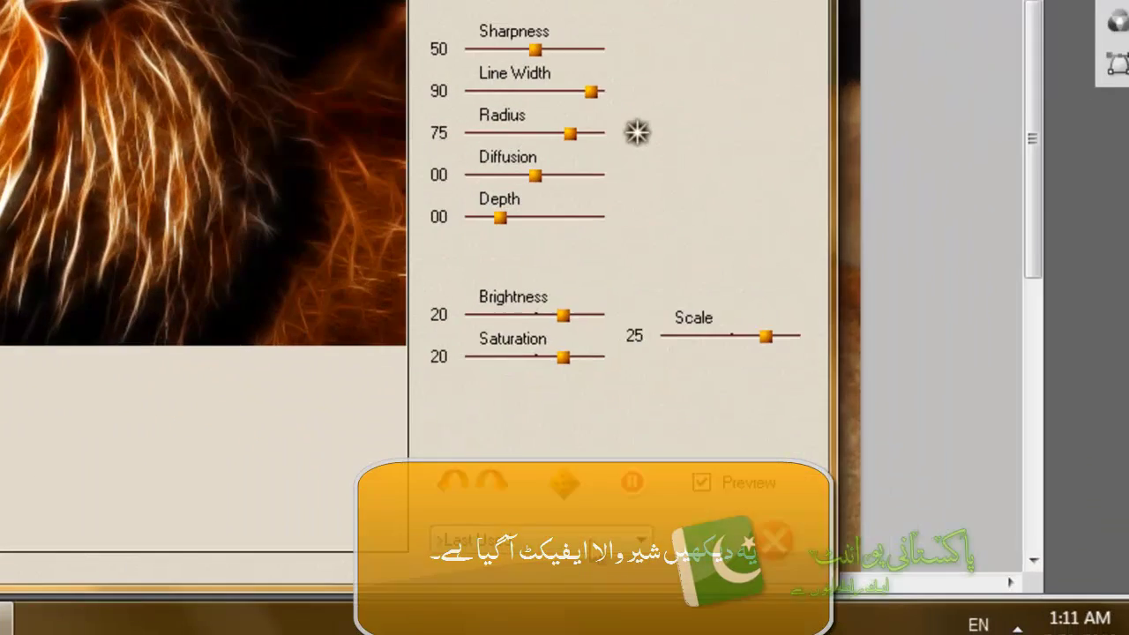
Try the Fractalius presets Glow100 and Shaggy on the lion preview
left_click(821, 592)
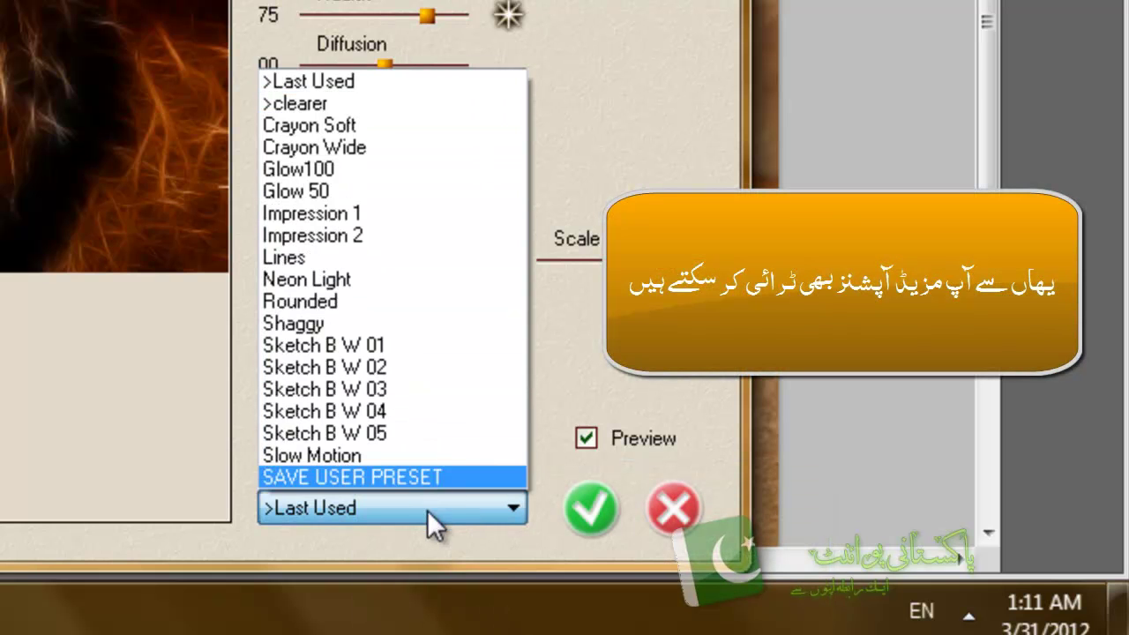
left_click(313, 168)
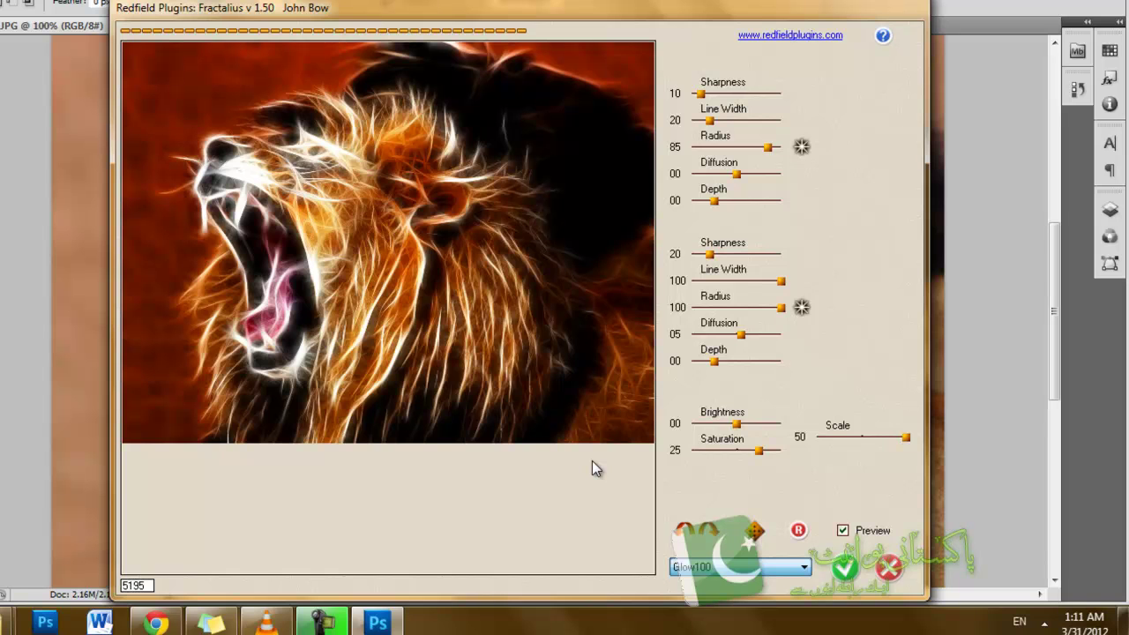
left_click(690, 568)
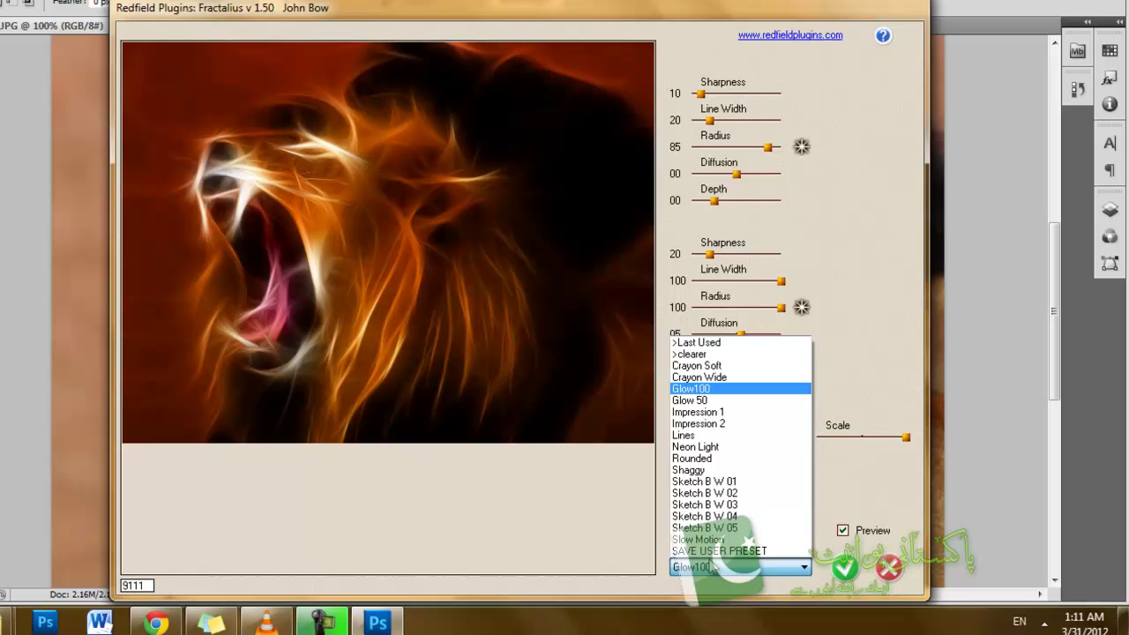
left_click(705, 474)
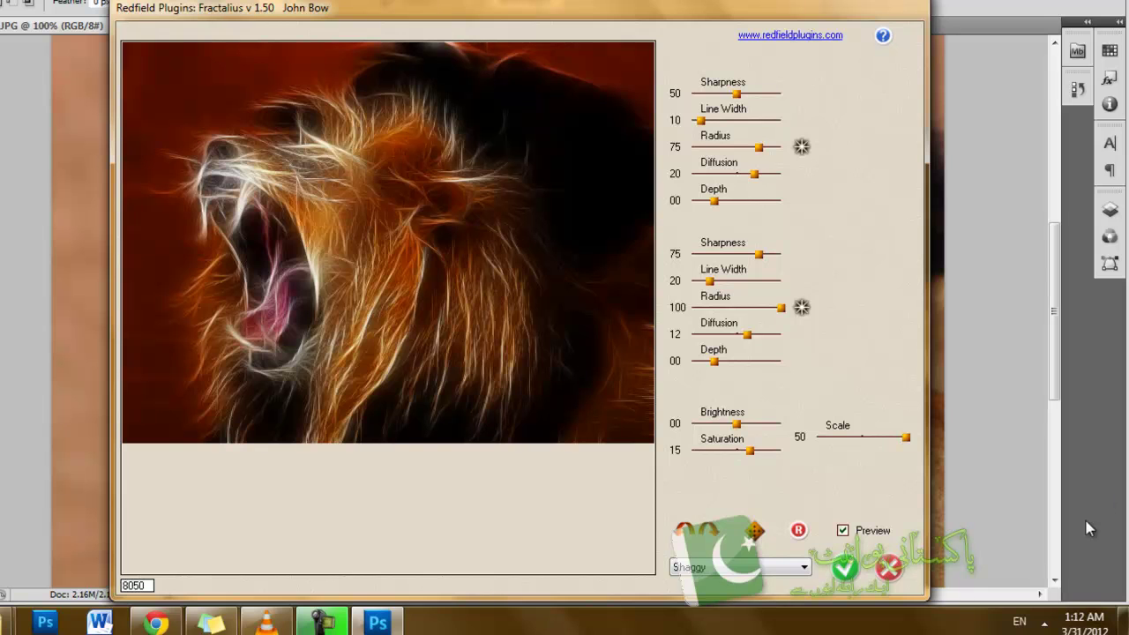
Choose the Glow 50 preset in Fractalius and apply the filter to the lion image
left_click(803, 566)
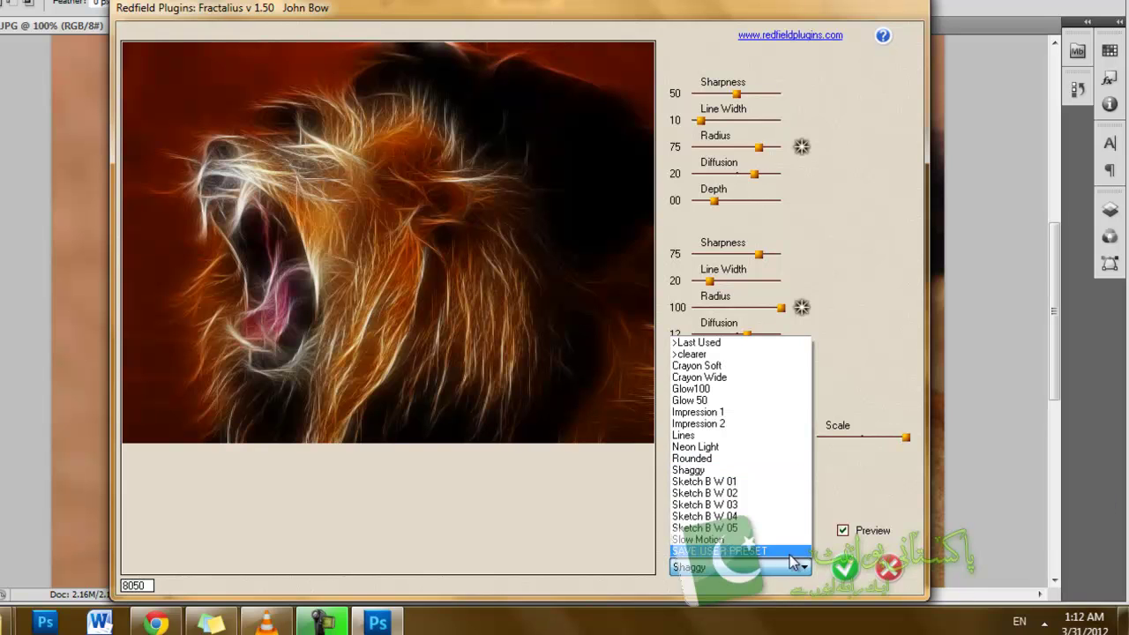
left_click(744, 400)
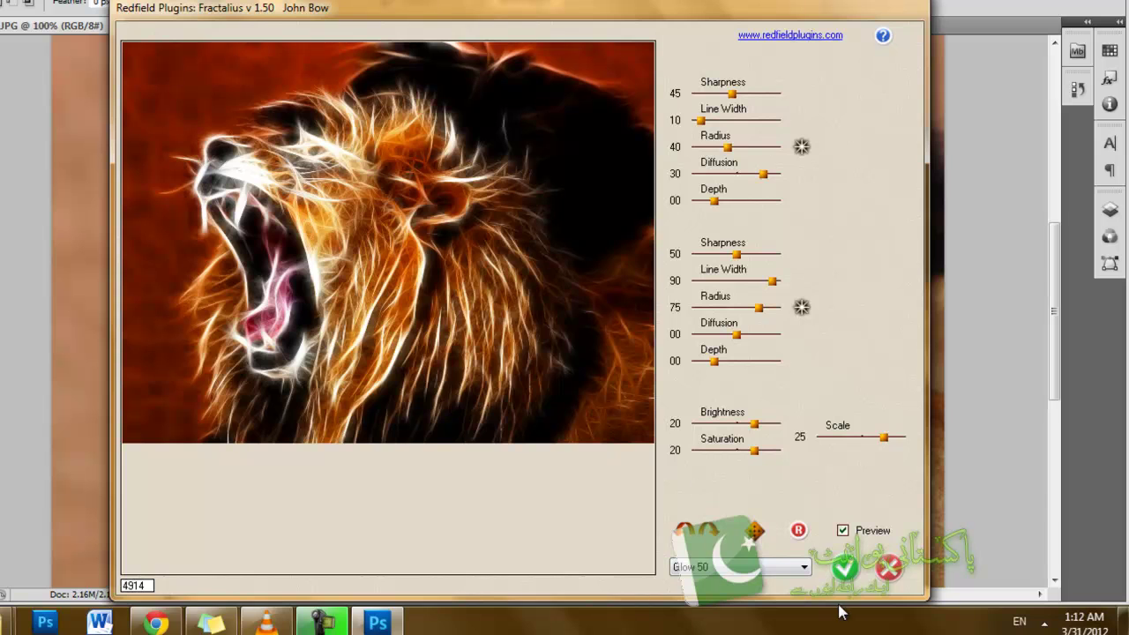
left_click(845, 569)
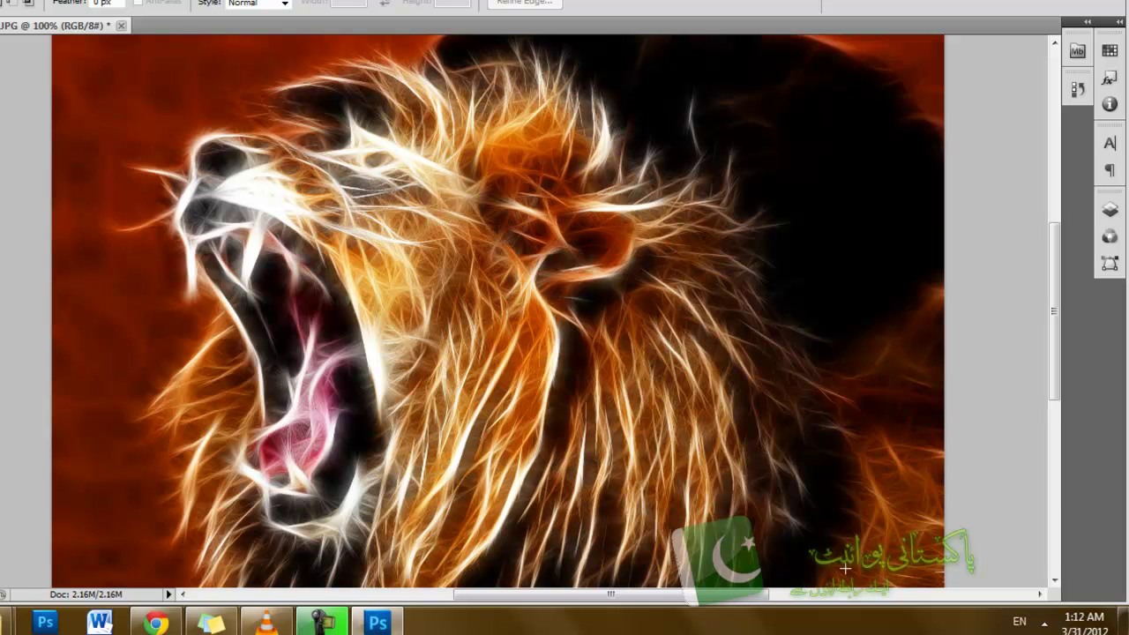
Save the filtered image for web as the PNG-24 file lion_roar.png on the Desktop
key("alt+f")
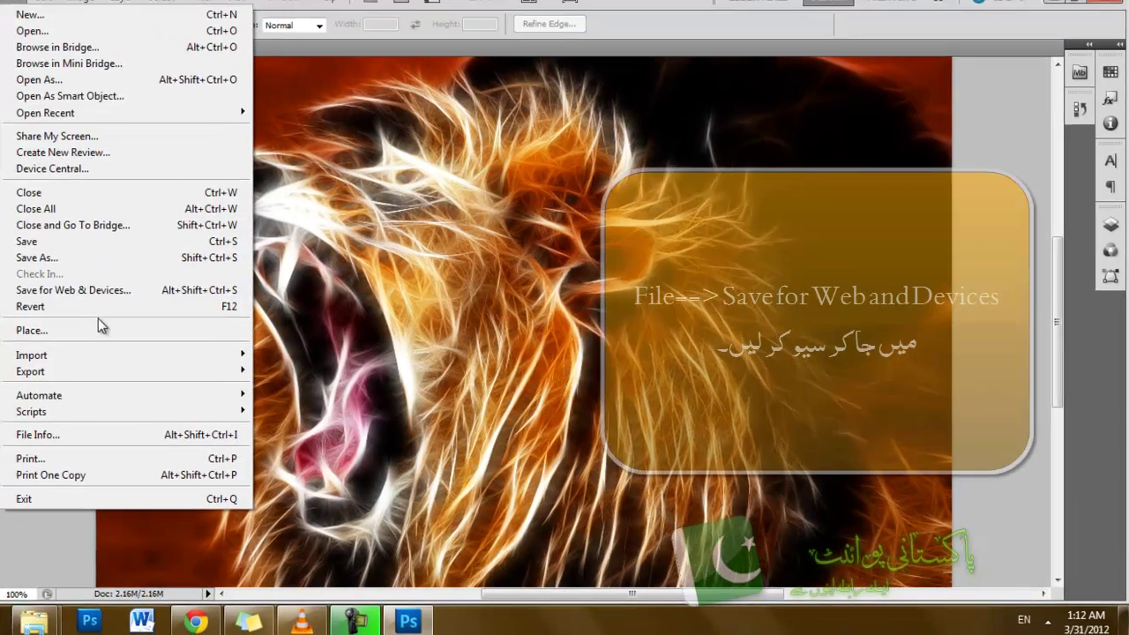
left_click(54, 270)
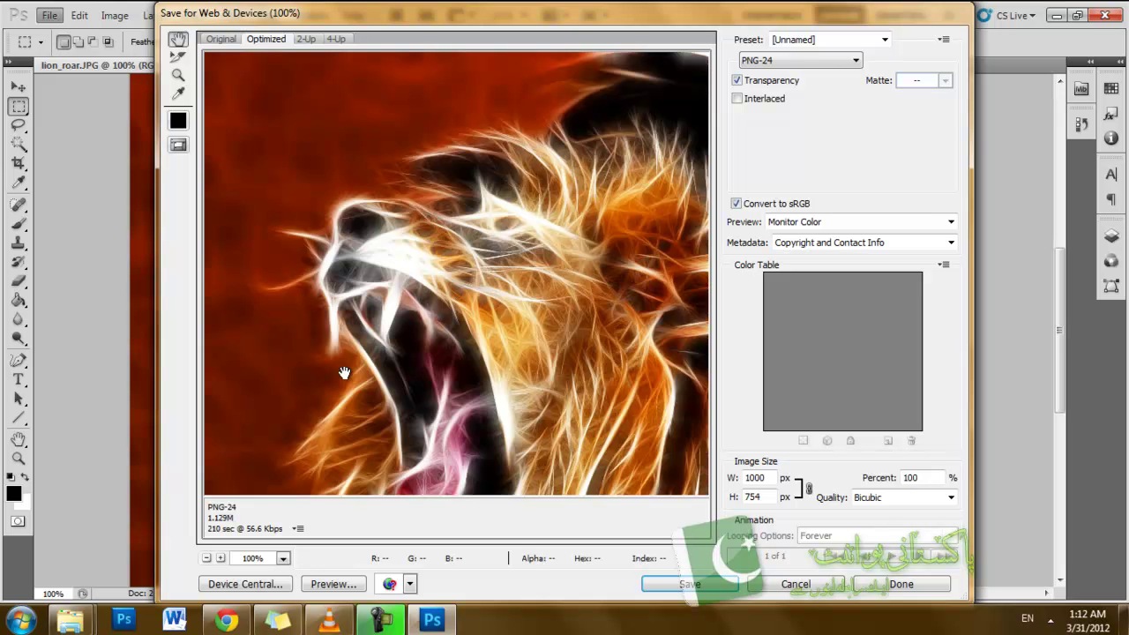
left_click_drag(544, 406, 355, 201)
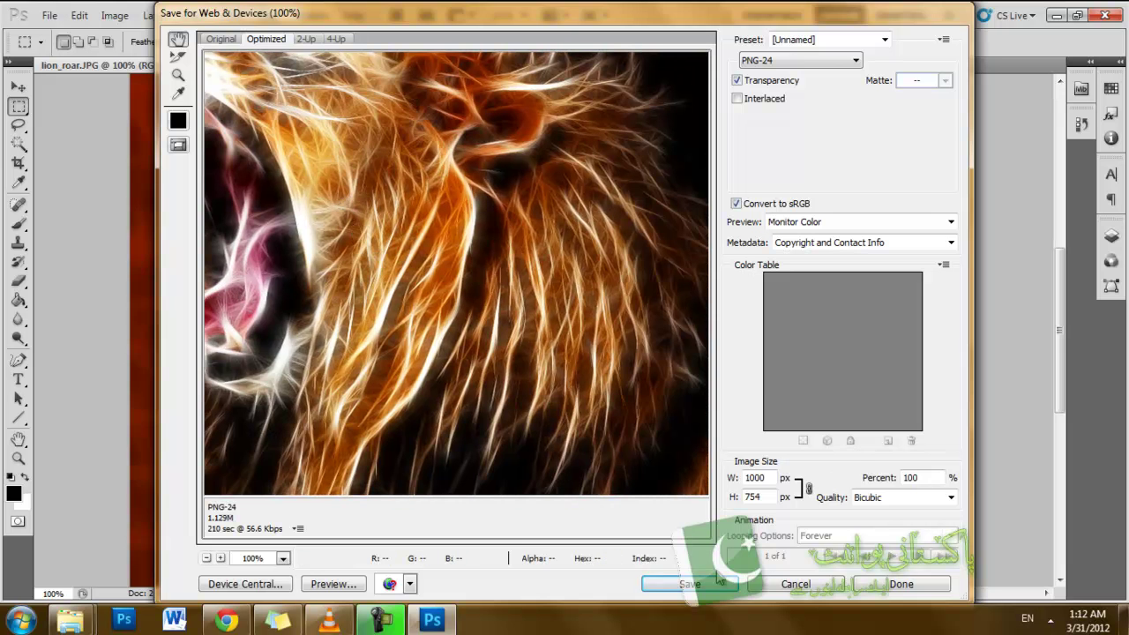
left_click(713, 584)
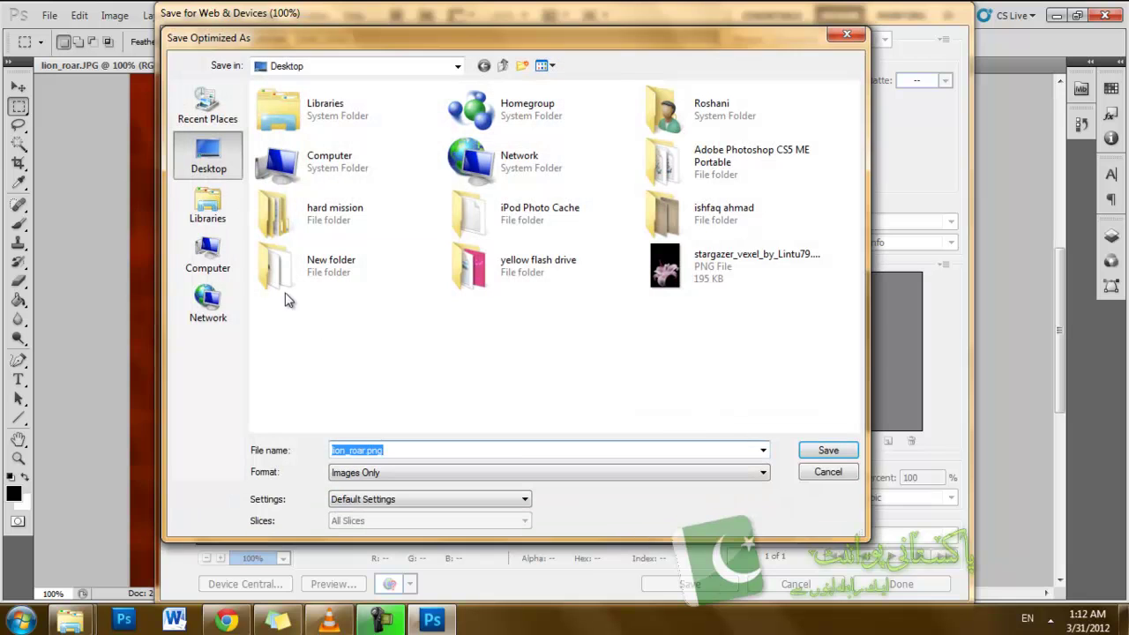
left_click(834, 451)
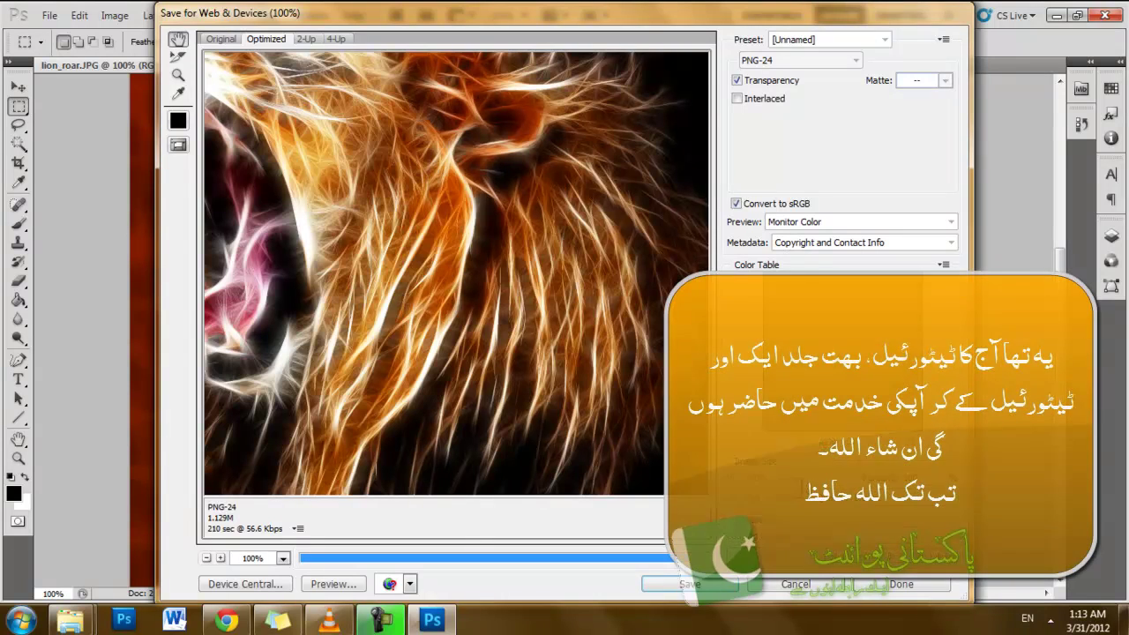
left_click(369, 630)
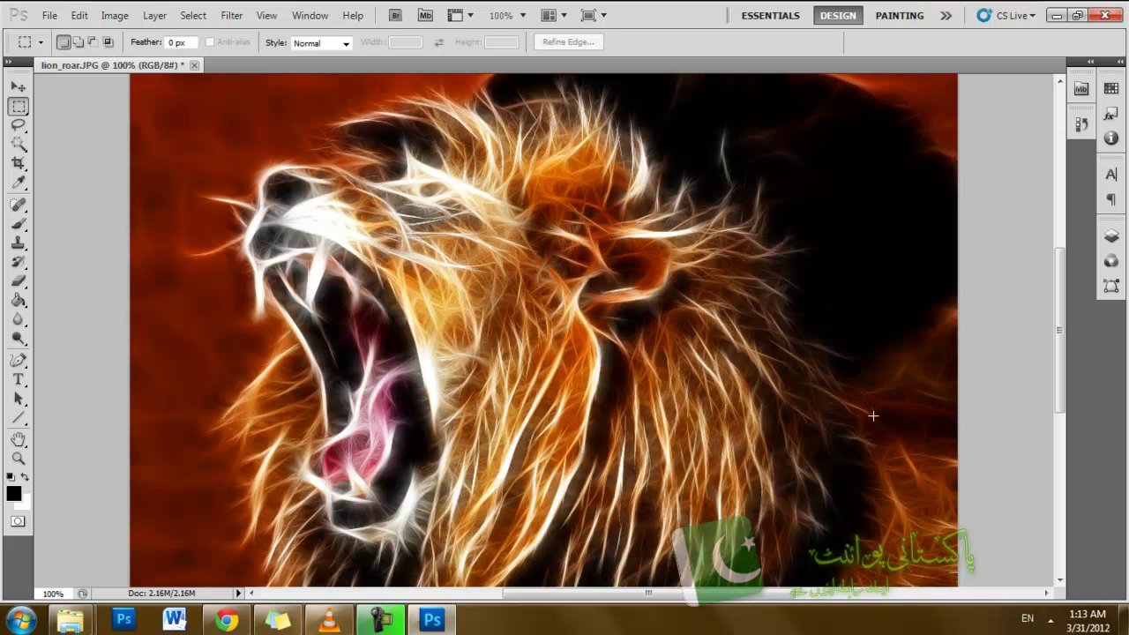
Minimize the open windows and compare lion_roar.JPG with lion_roar.png side by side in Windows Photo Viewer
left_click(1057, 16)
left_click(1031, 57)
double_click(114, 420)
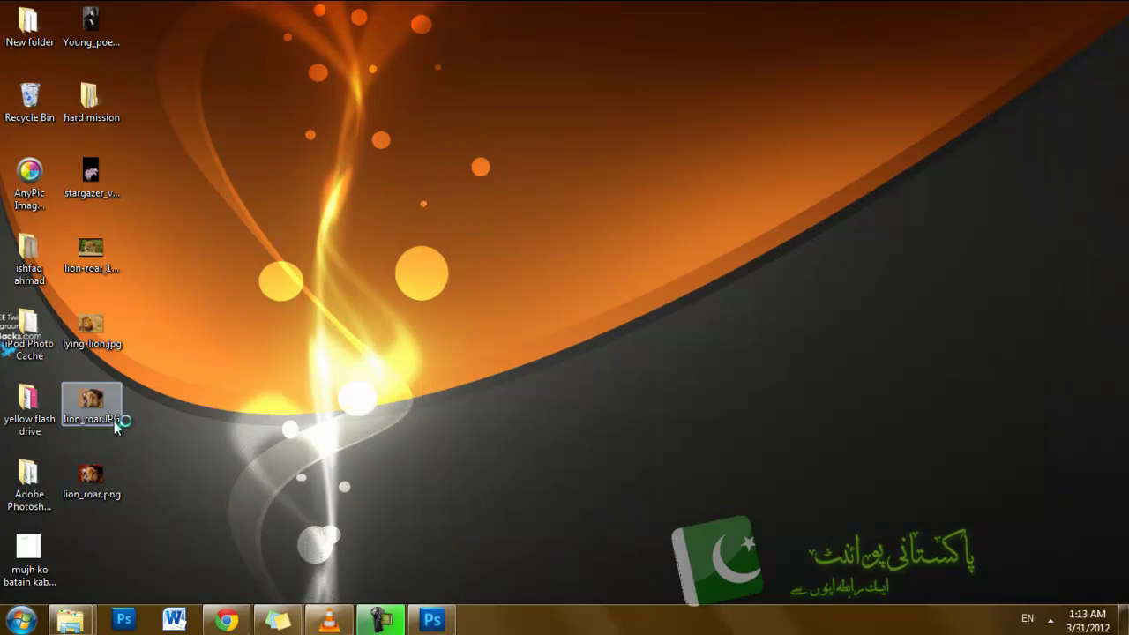
double_click(103, 408)
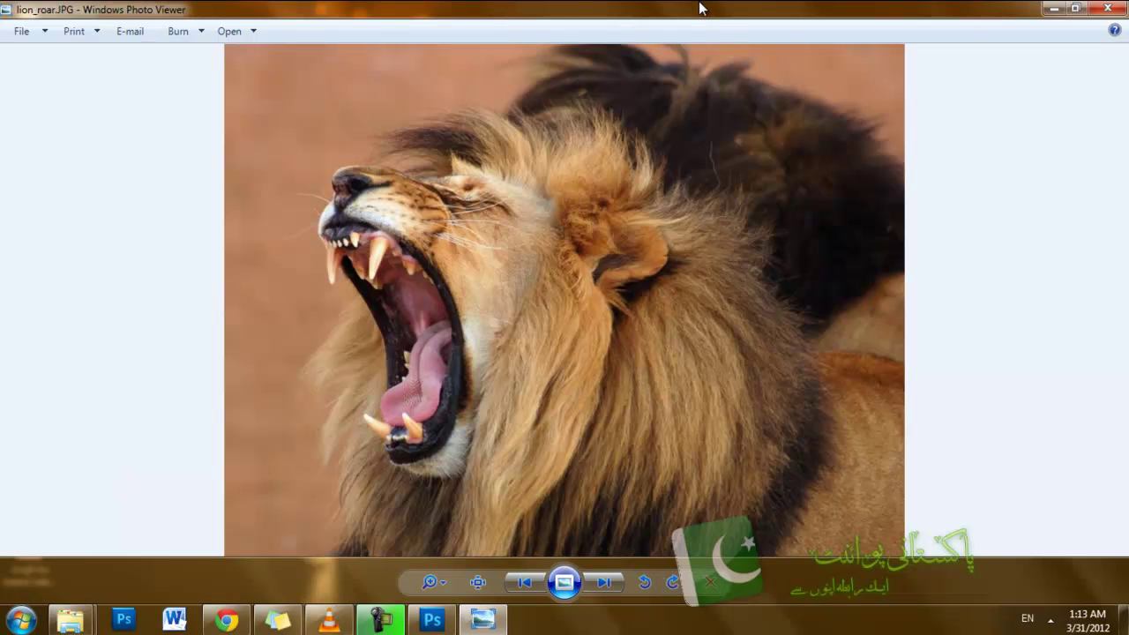
double_click(700, 8)
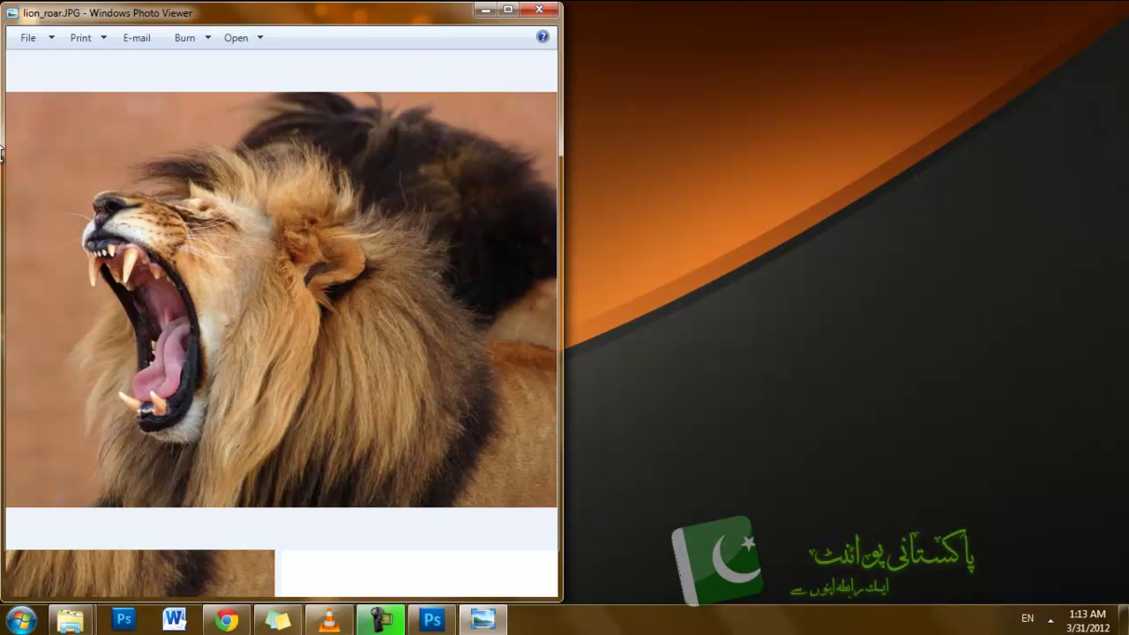
left_click_drag(310, 8, 876, 8)
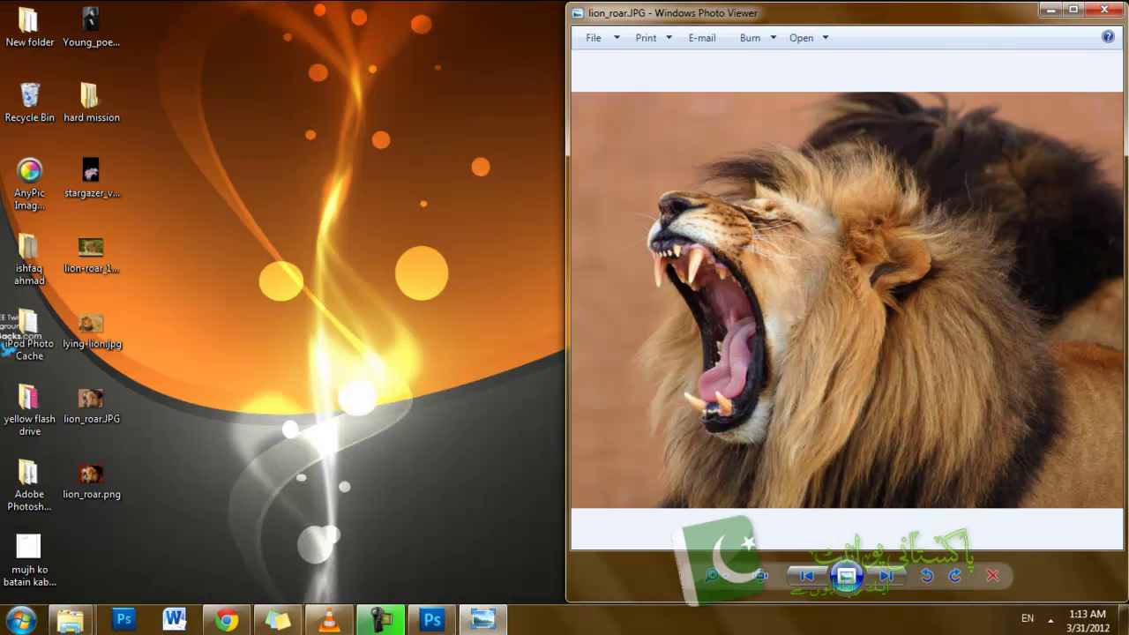
double_click(91, 476)
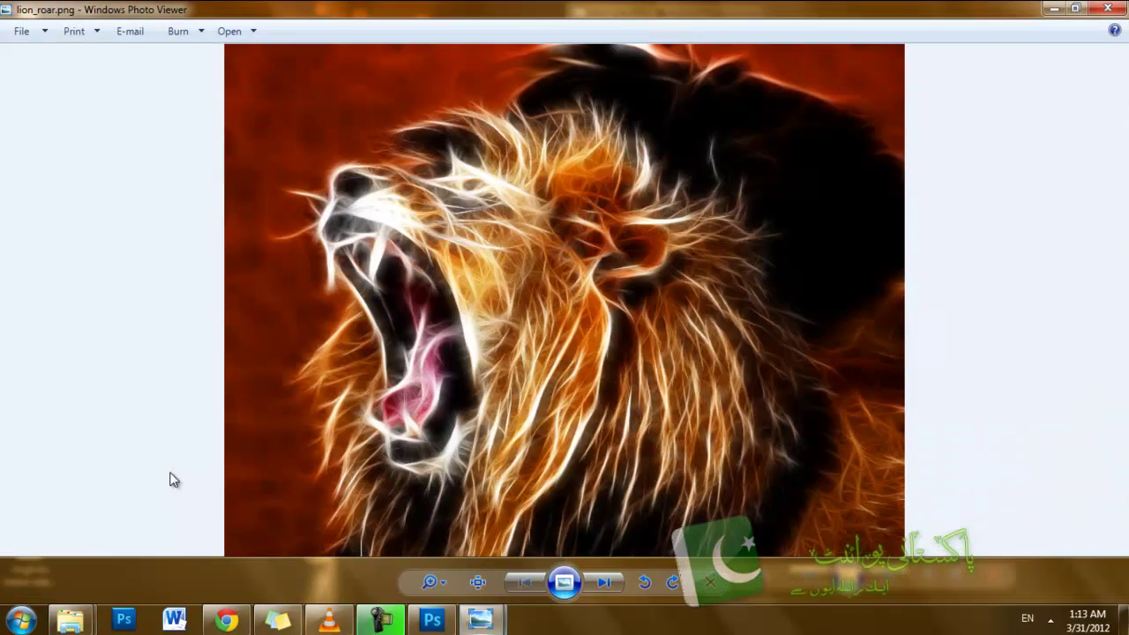
key("super+Left")
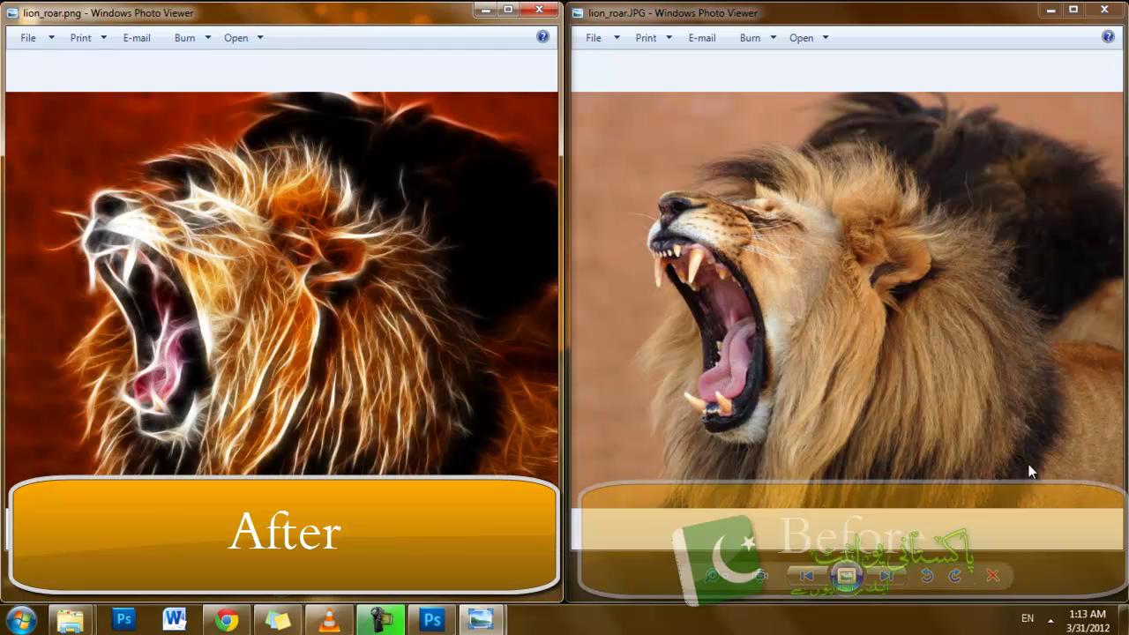